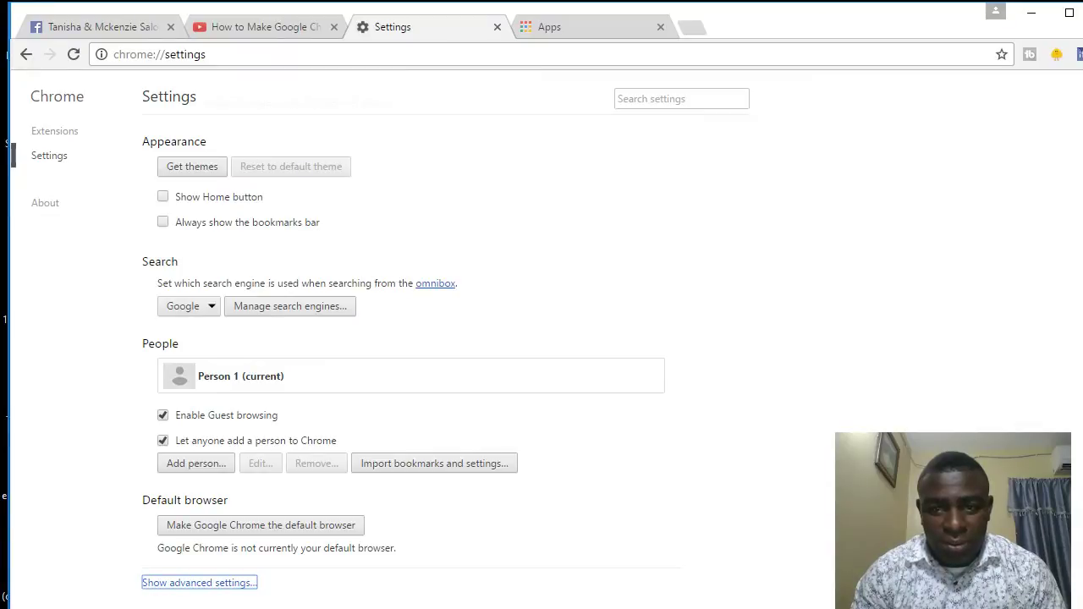
Confirm on Chrome's About page that version 56.0.2924.87 is up to date, then start a Windows search
left_click(1082, 55)
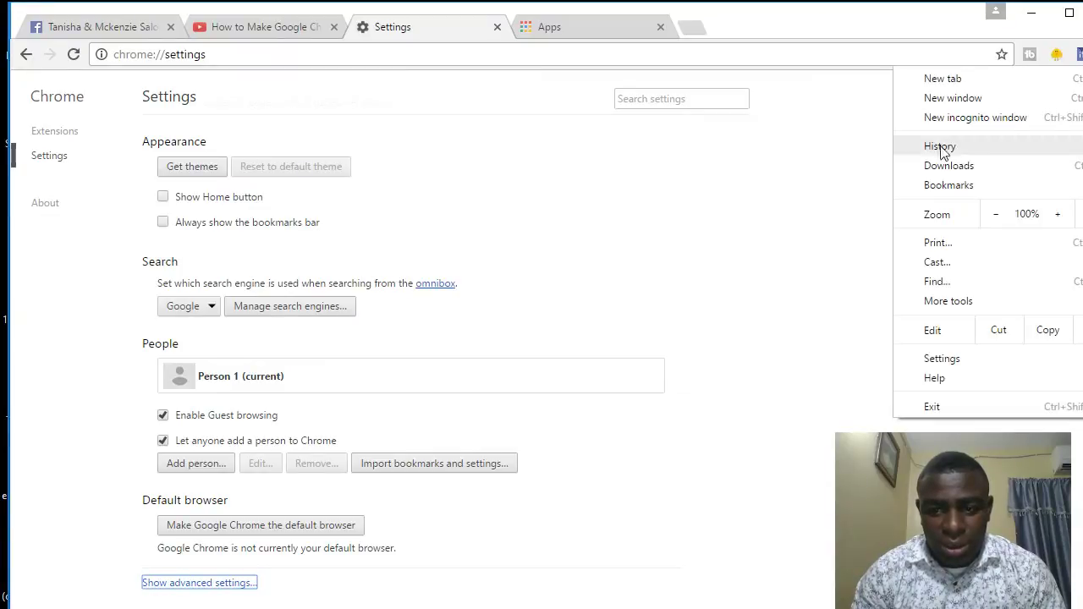
left_click(975, 361)
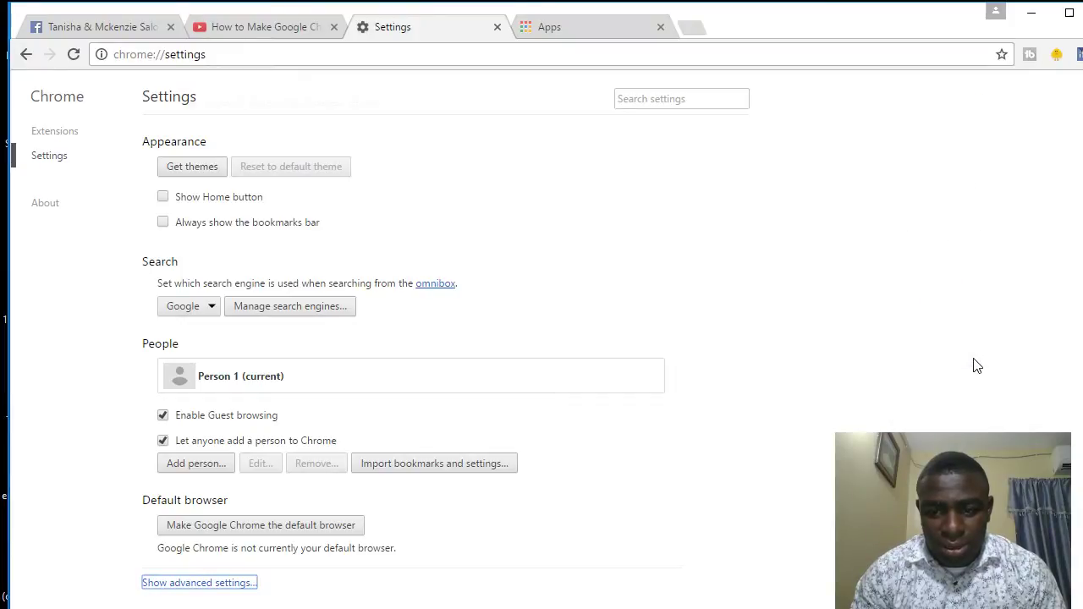
left_click(45, 210)
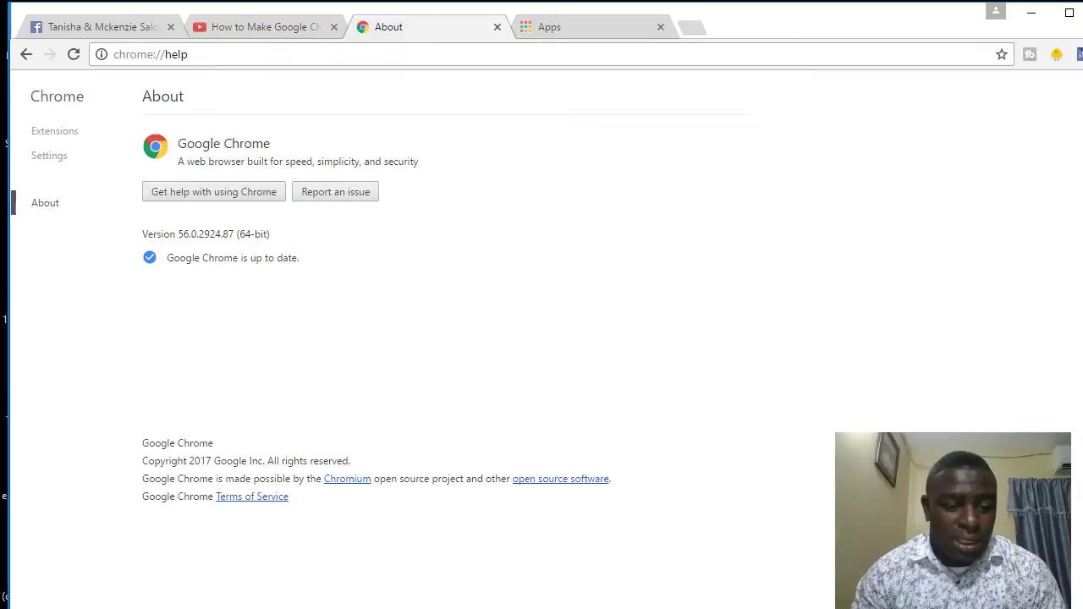
left_click(64, 604)
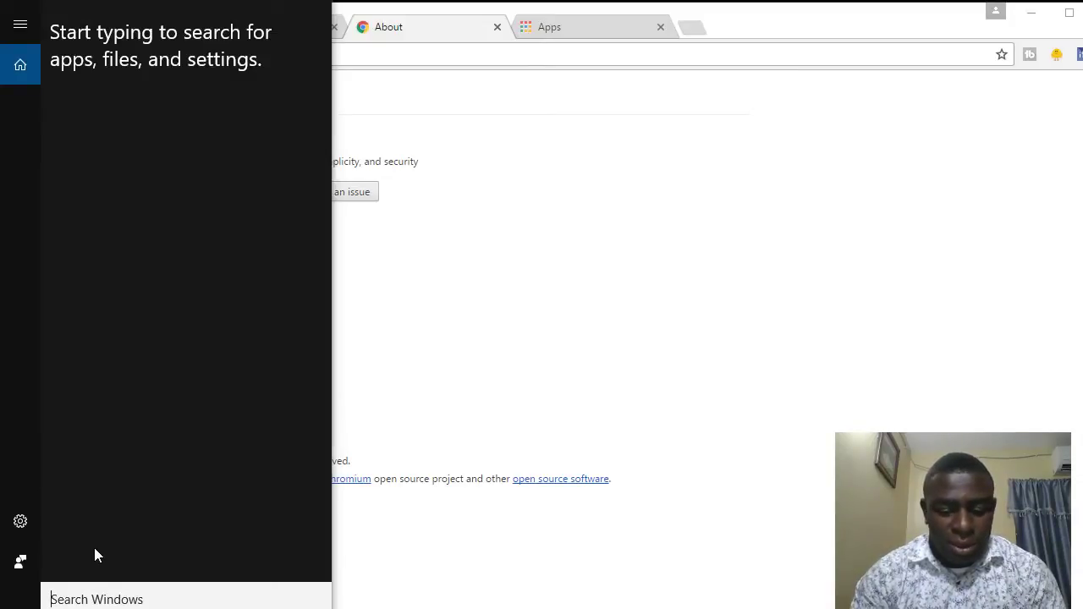
Search Windows for %temp% to open the local Temp folder in File Explorer
type("%")
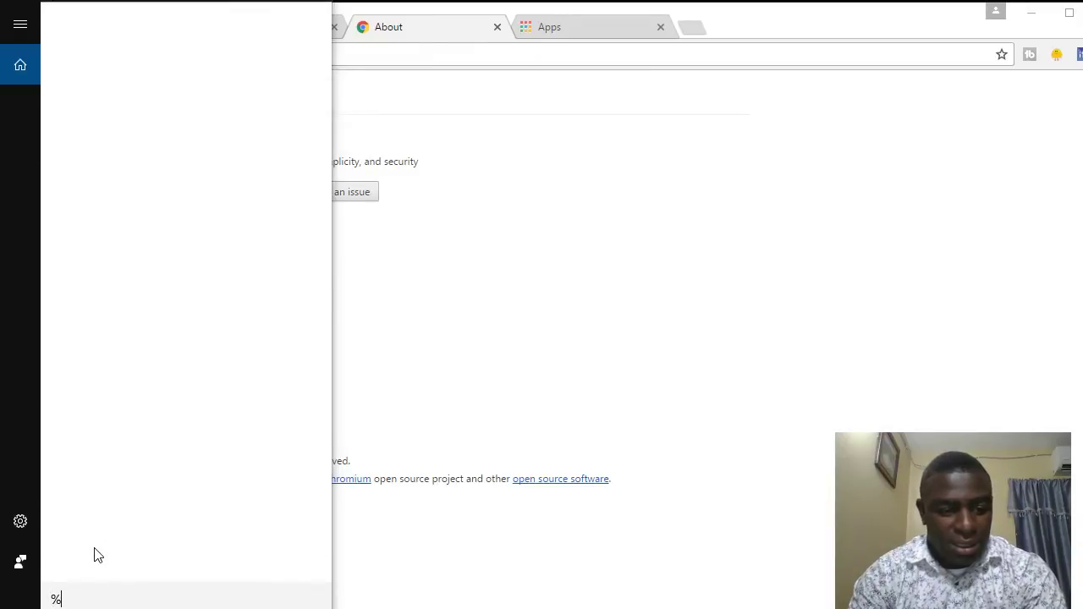
type("temp")
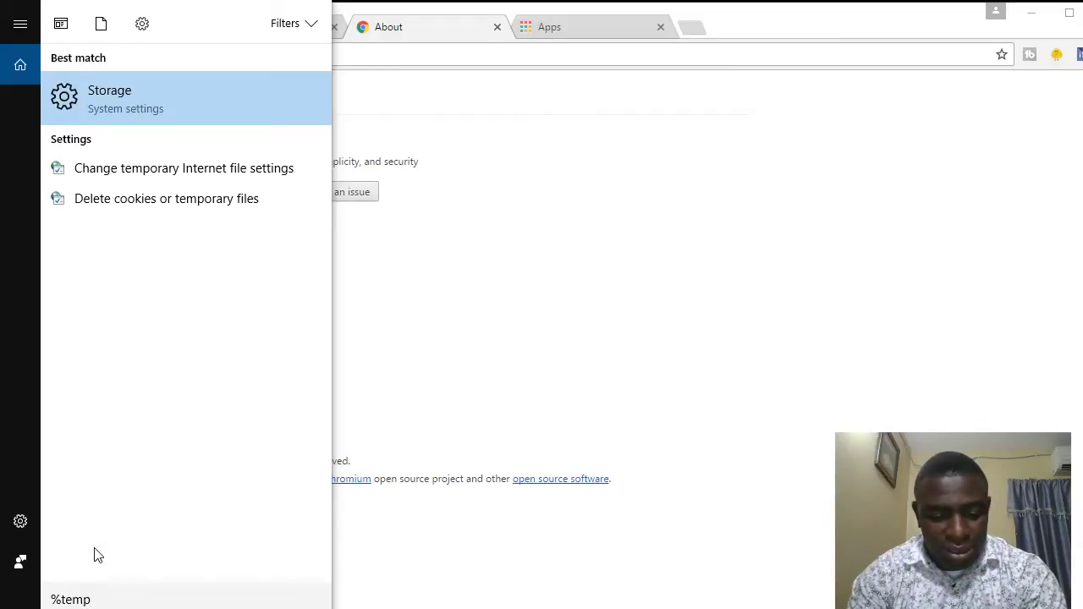
type("%")
key("Return")
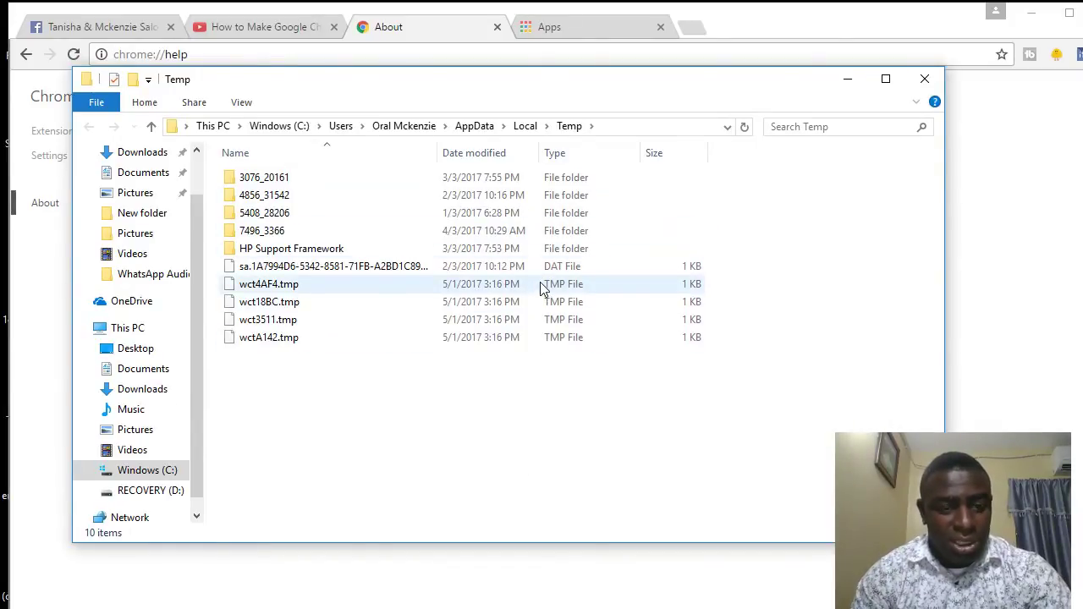
Permanently delete all 10 Temp folder items with Shift+Delete, then close File Explorer
key("ctrl+a")
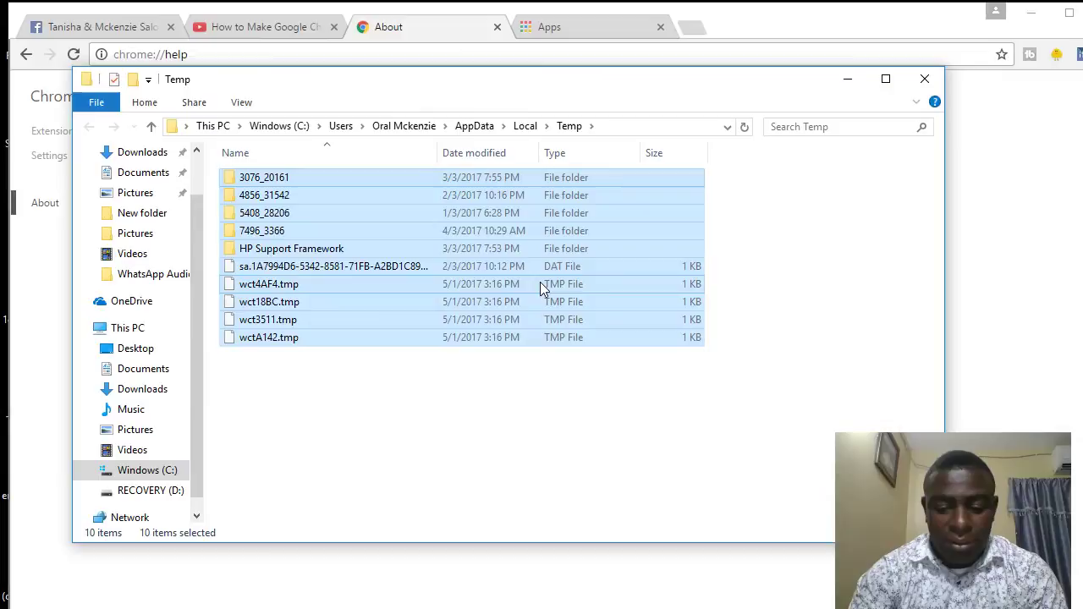
key("shift+Delete")
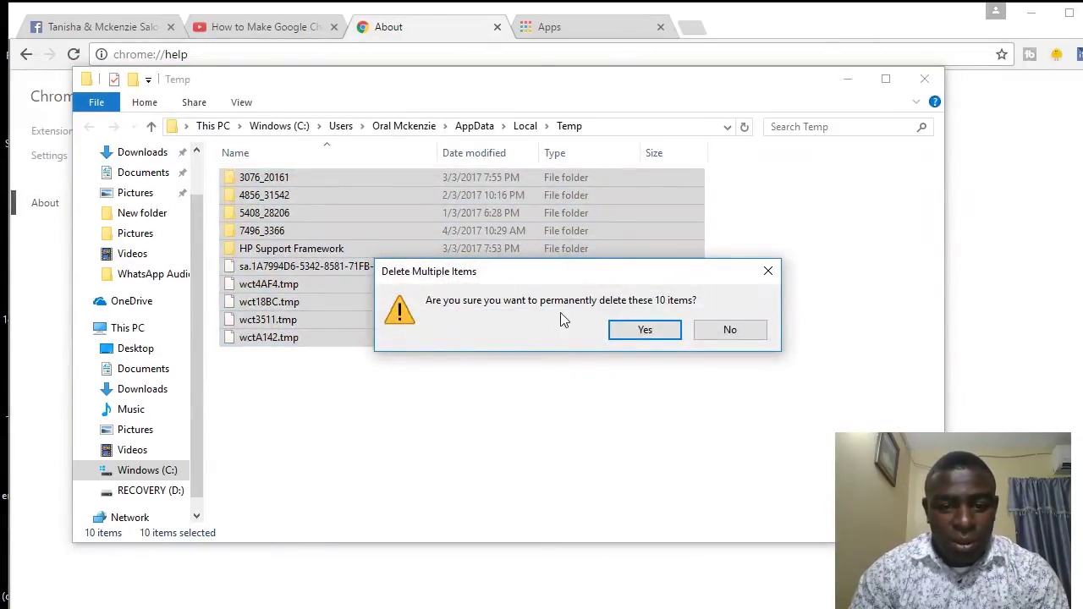
left_click(650, 333)
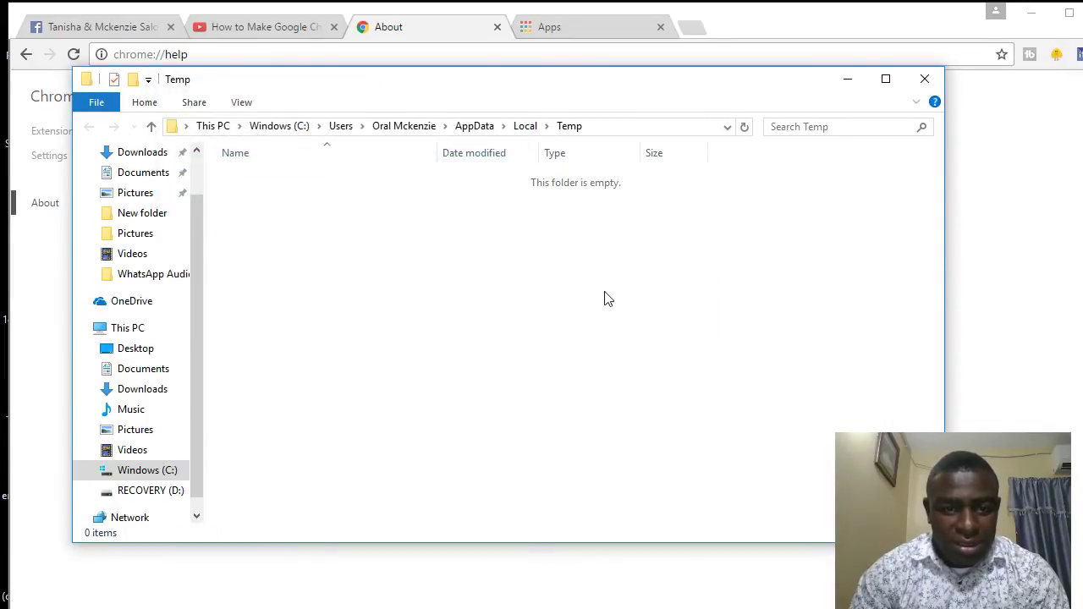
left_click(925, 80)
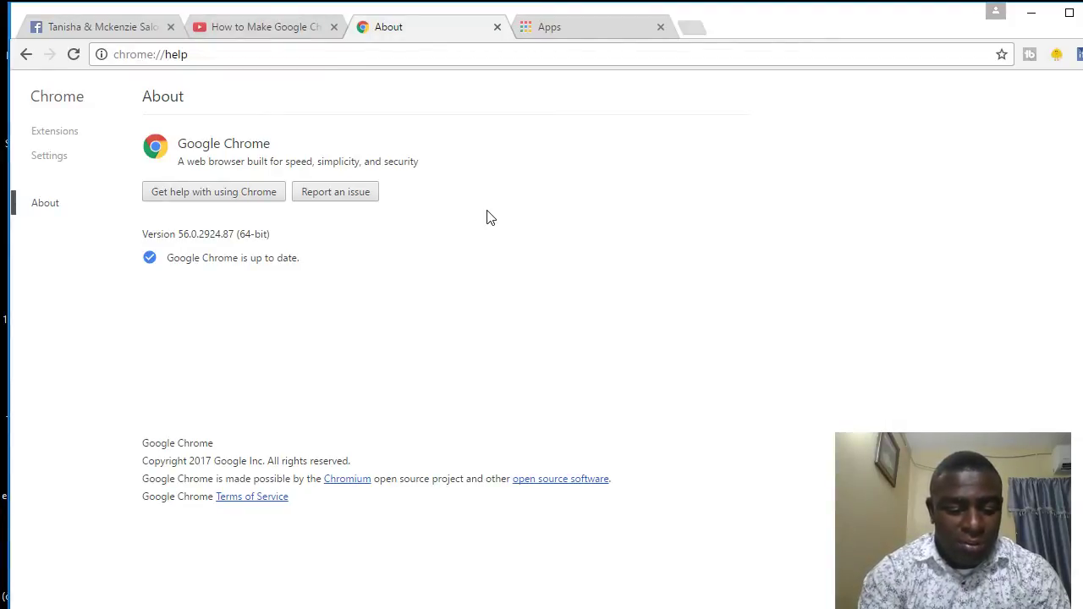
Open Chrome's browsing History in a new tab, then return to the Settings page
key("ctrl+h")
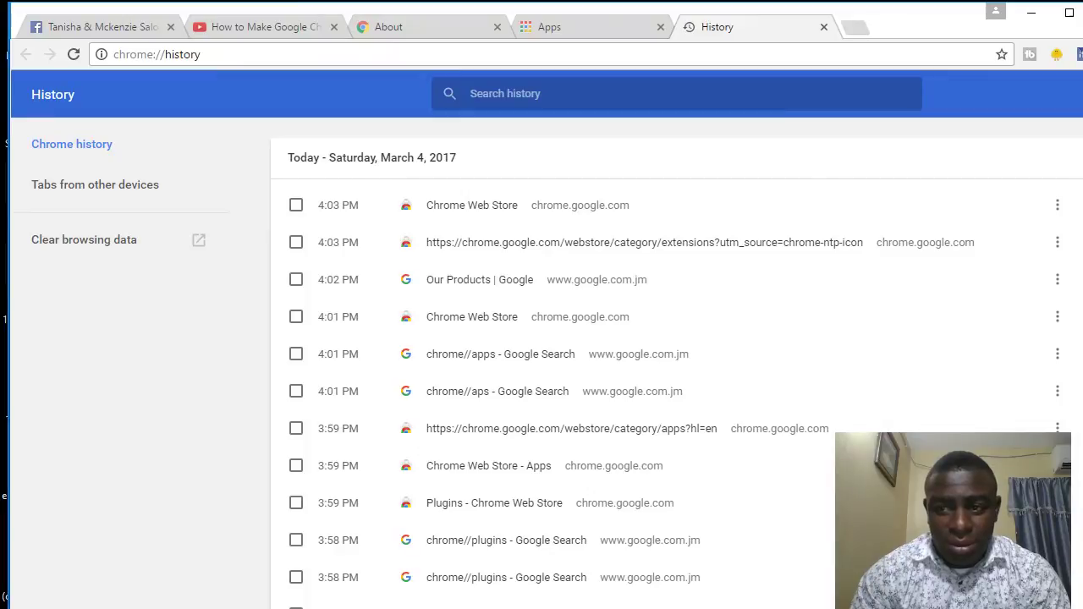
left_click(1080, 54)
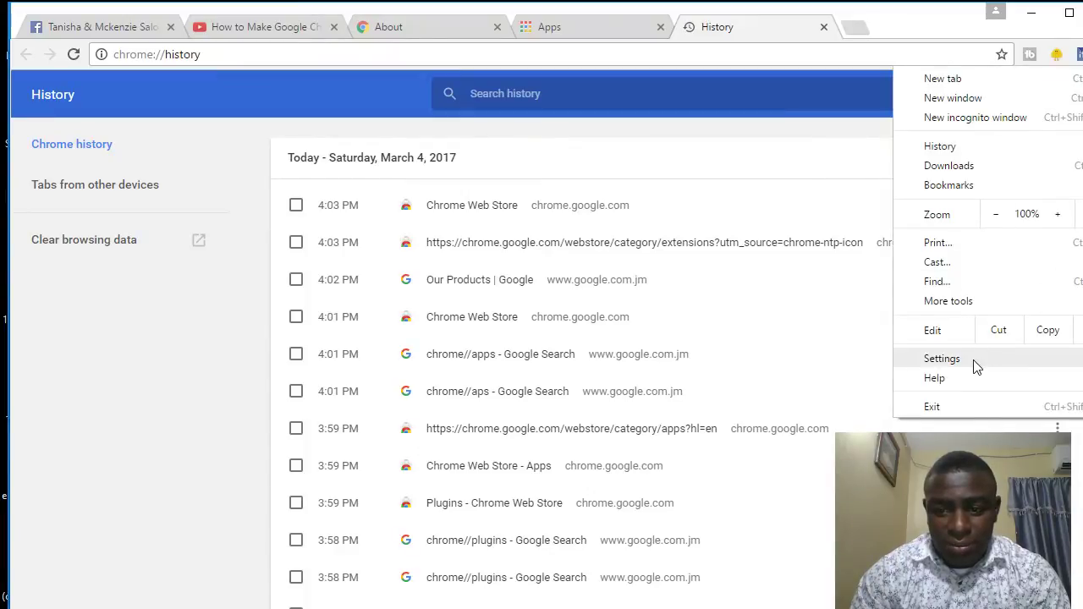
key("Escape")
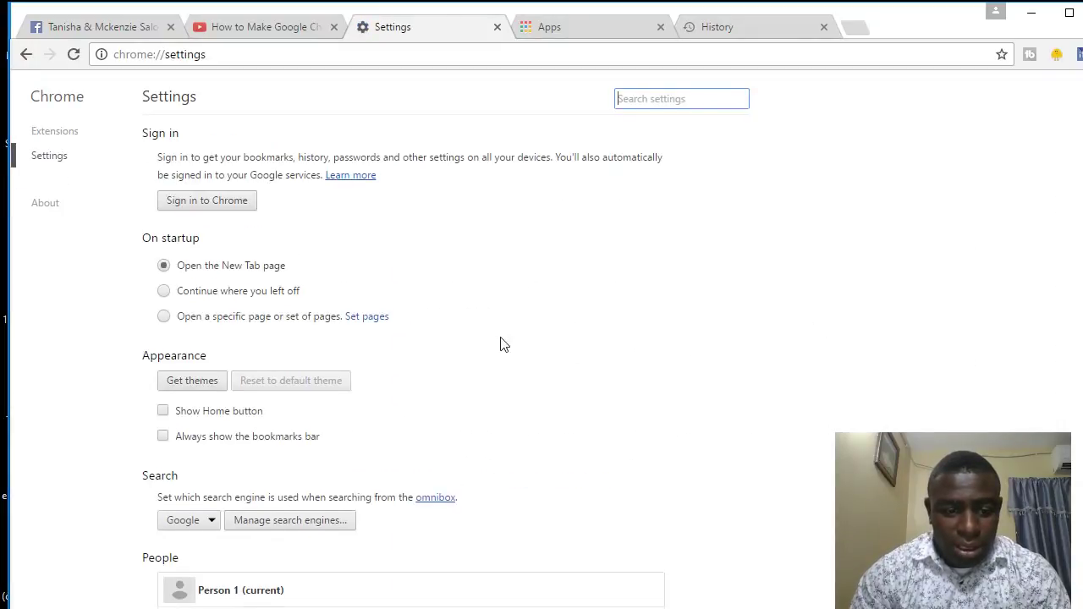
Expand advanced settings and clear all checked browsing data from the beginning of time
scroll(500, 343, "down", 3)
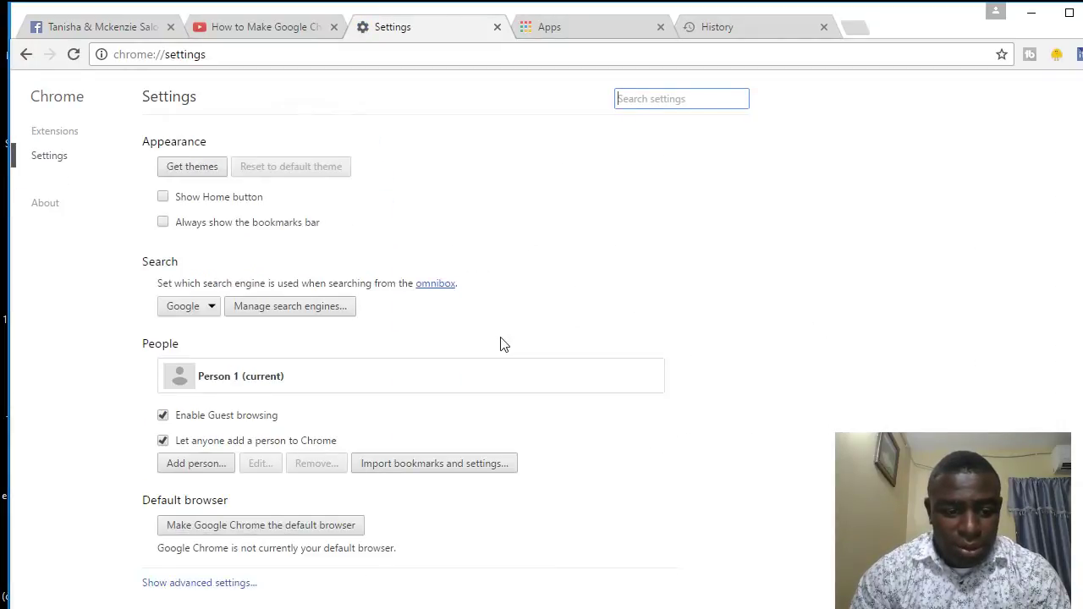
left_click(161, 591)
left_click(161, 591)
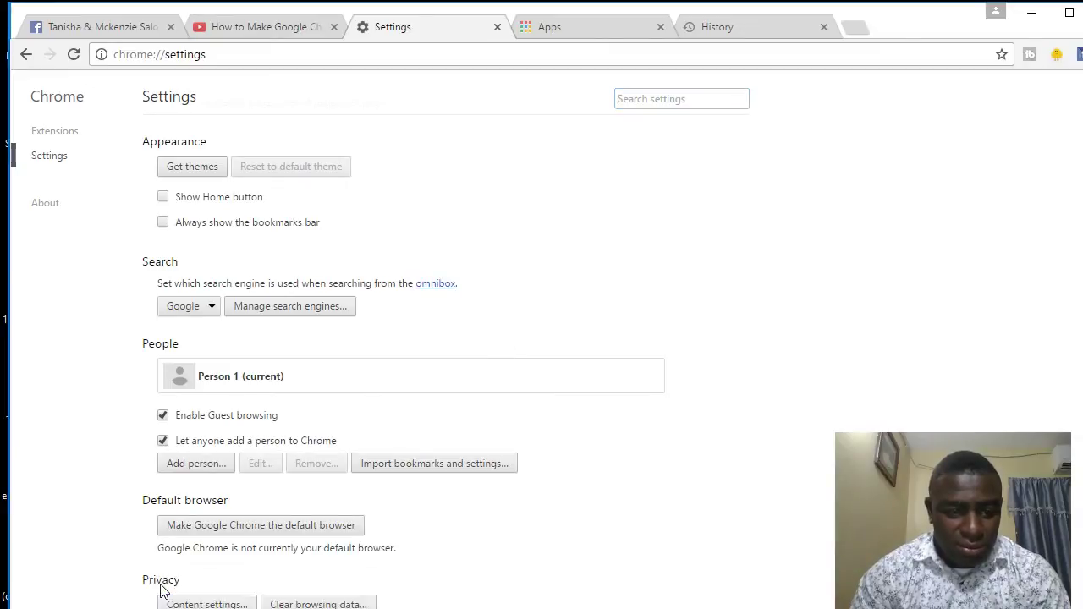
scroll(321, 367, "down", 3)
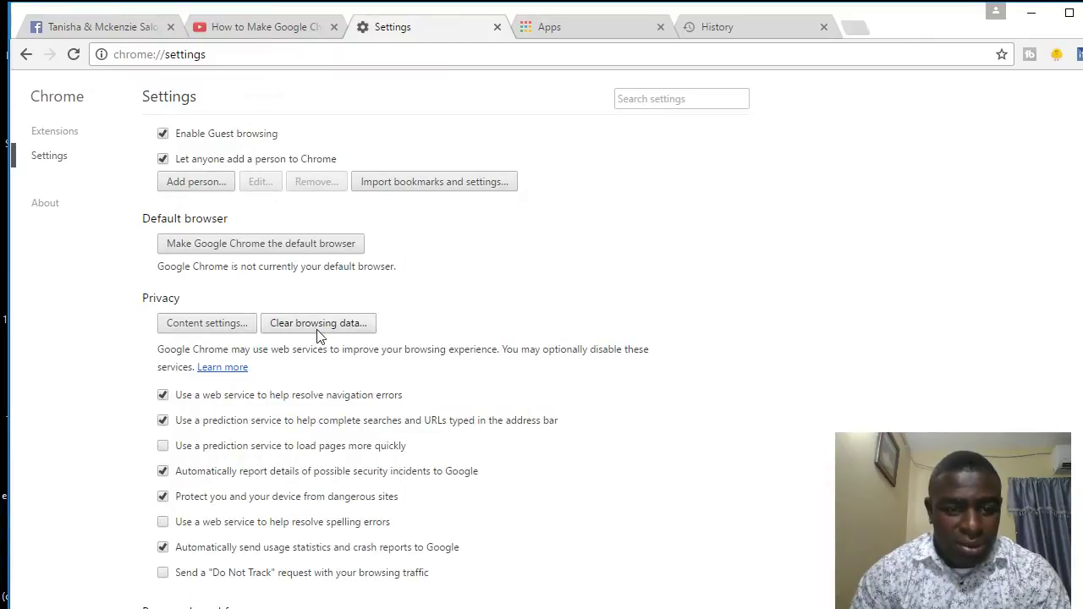
left_click(318, 330)
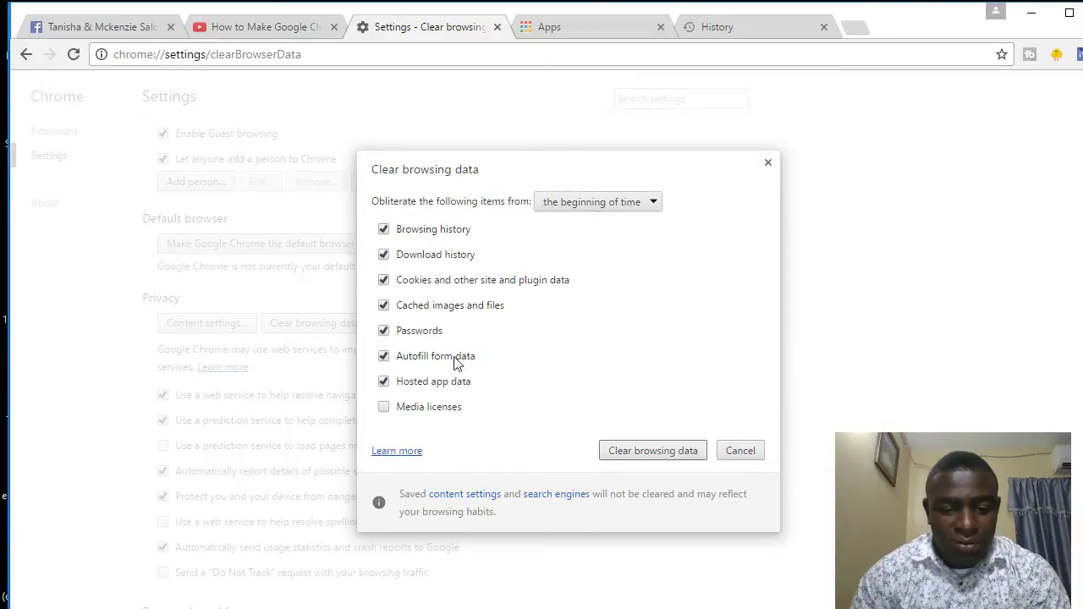
left_click(624, 455)
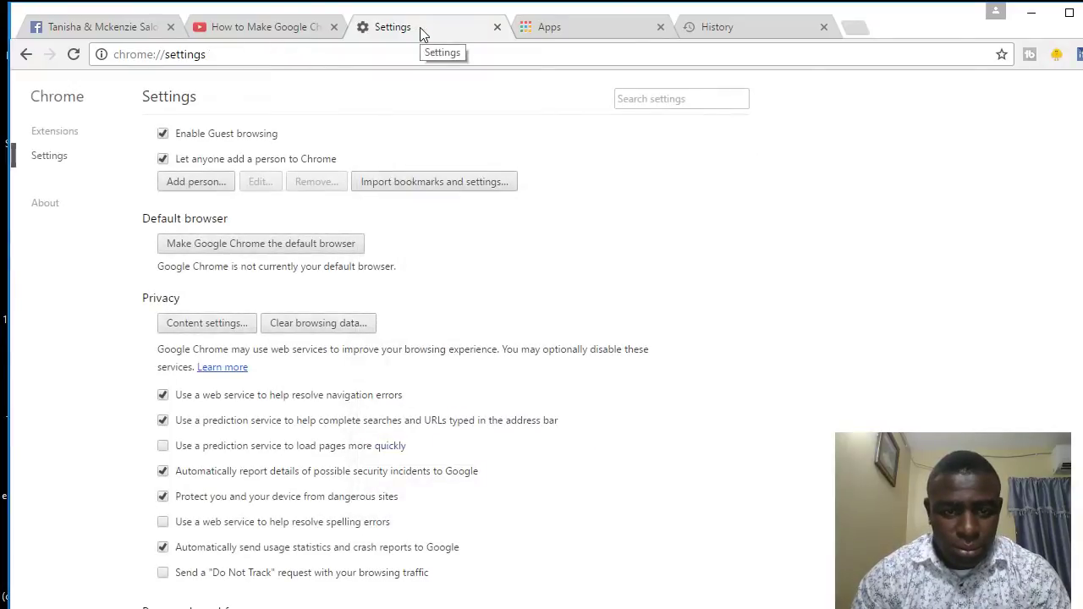
Switch to the Apps page and inspect the Gmail app's context menu without changing anything
left_click(577, 28)
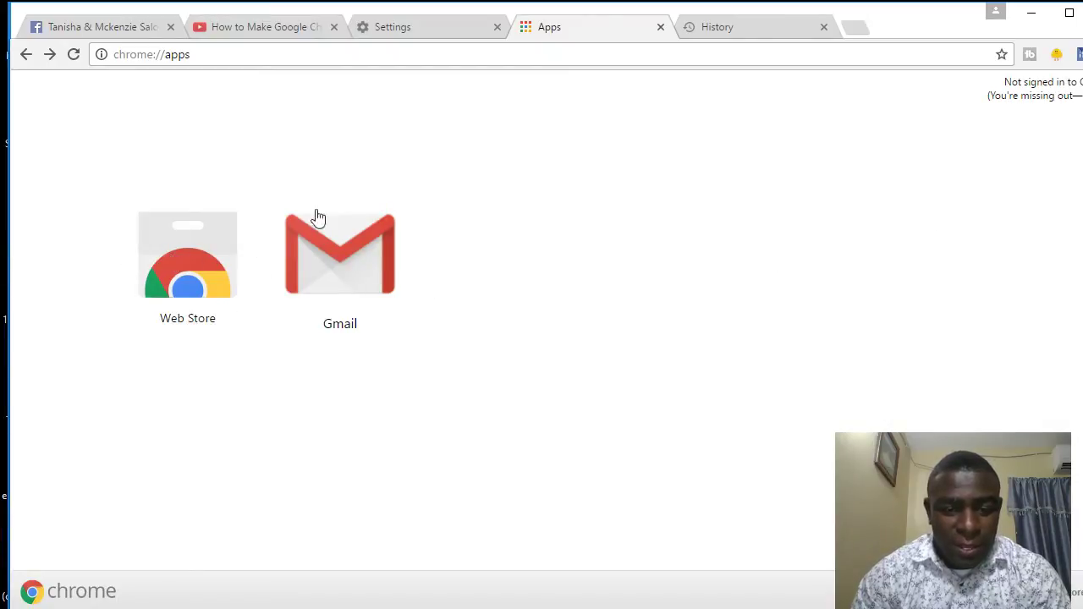
right_click(356, 249)
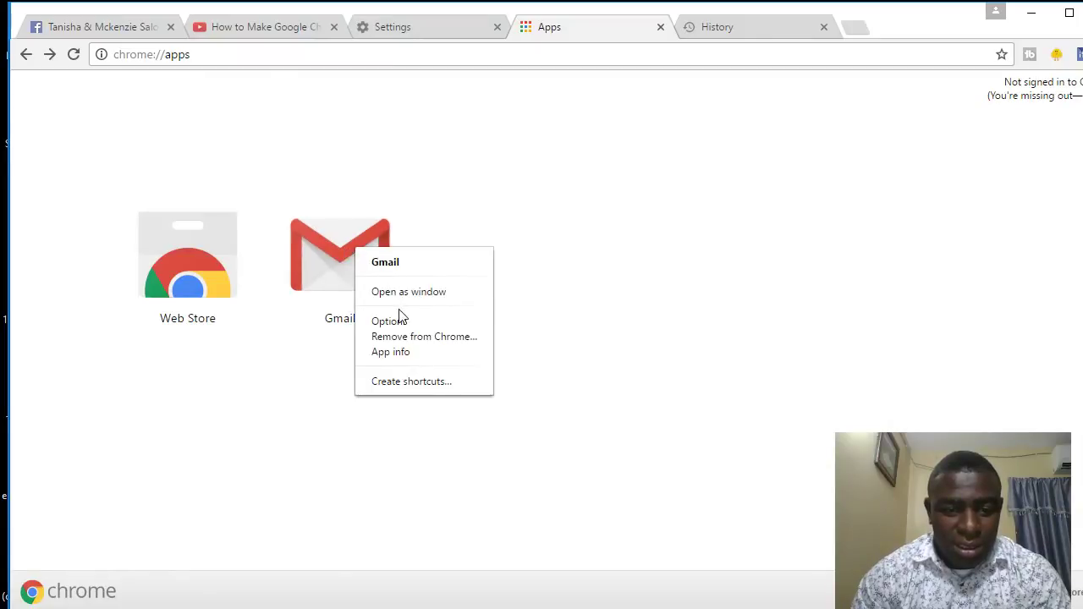
left_click(632, 242)
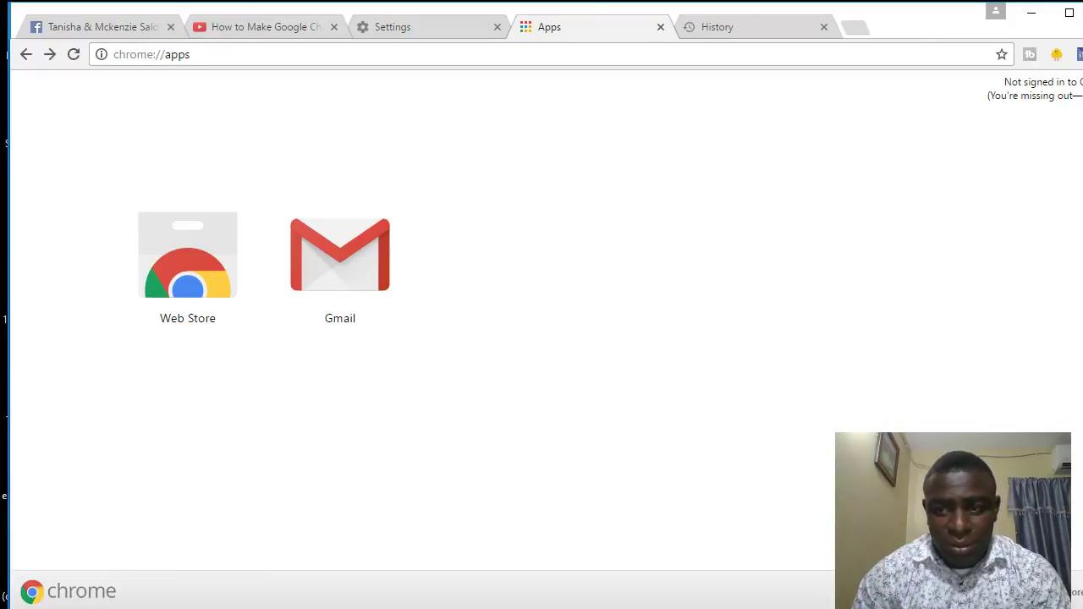
Open the Extensions page and scroll through it, confirming only iFB, TubeBuddy and Tweepi are enabled
left_click(1080, 54)
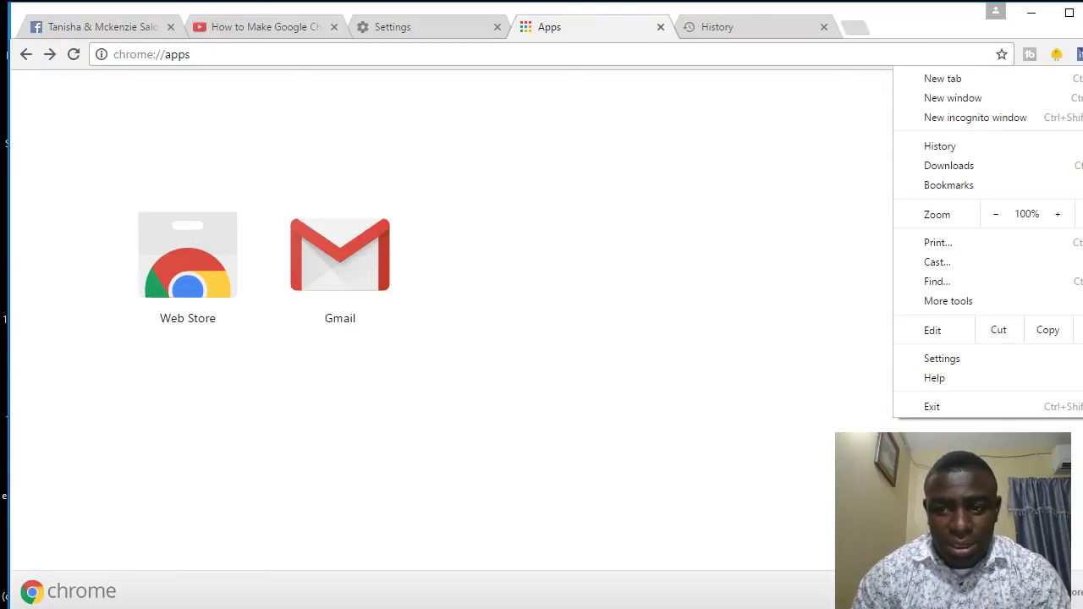
key("Escape")
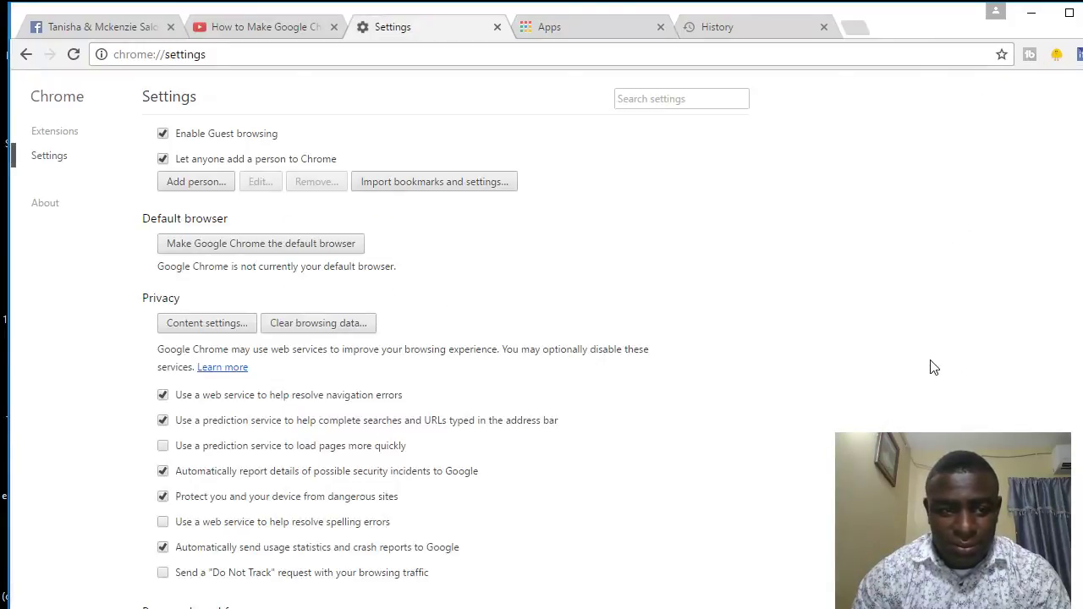
left_click(65, 138)
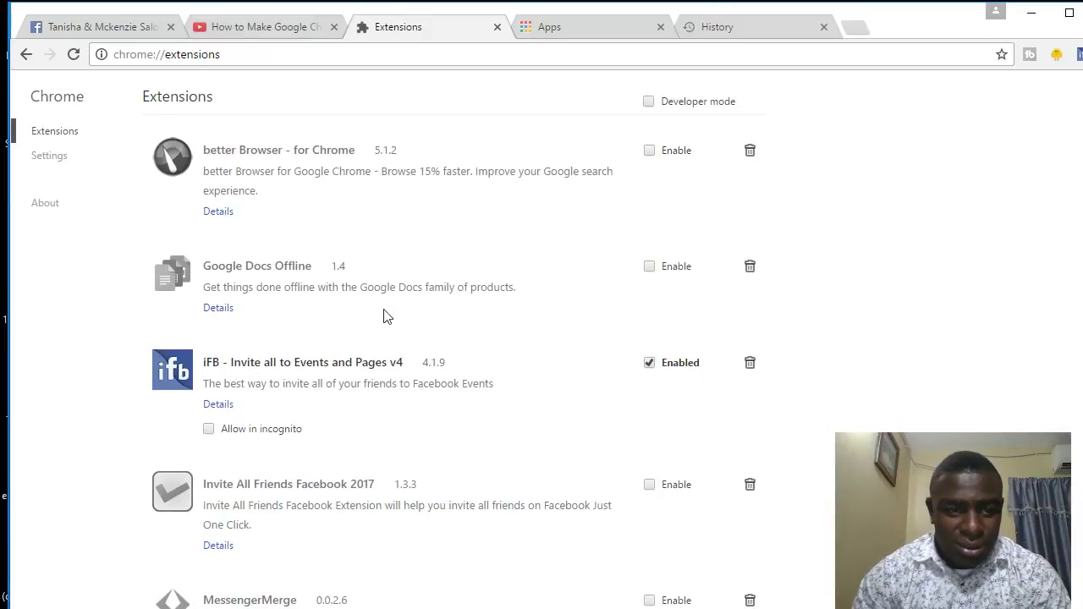
scroll(606, 293, "down", 2)
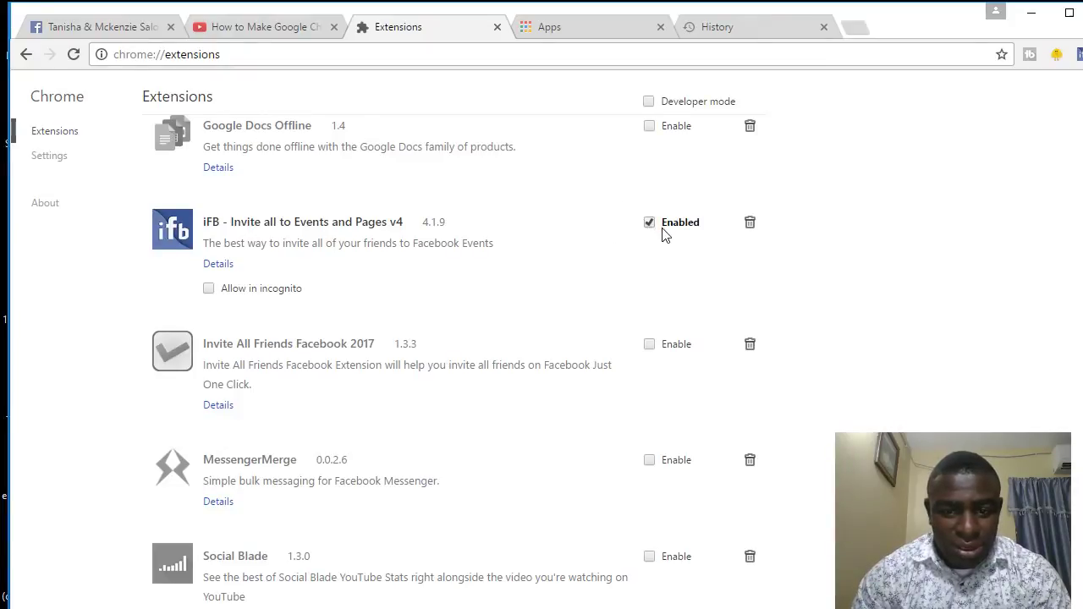
scroll(663, 234, "down", 2)
scroll(661, 241, "down", 6)
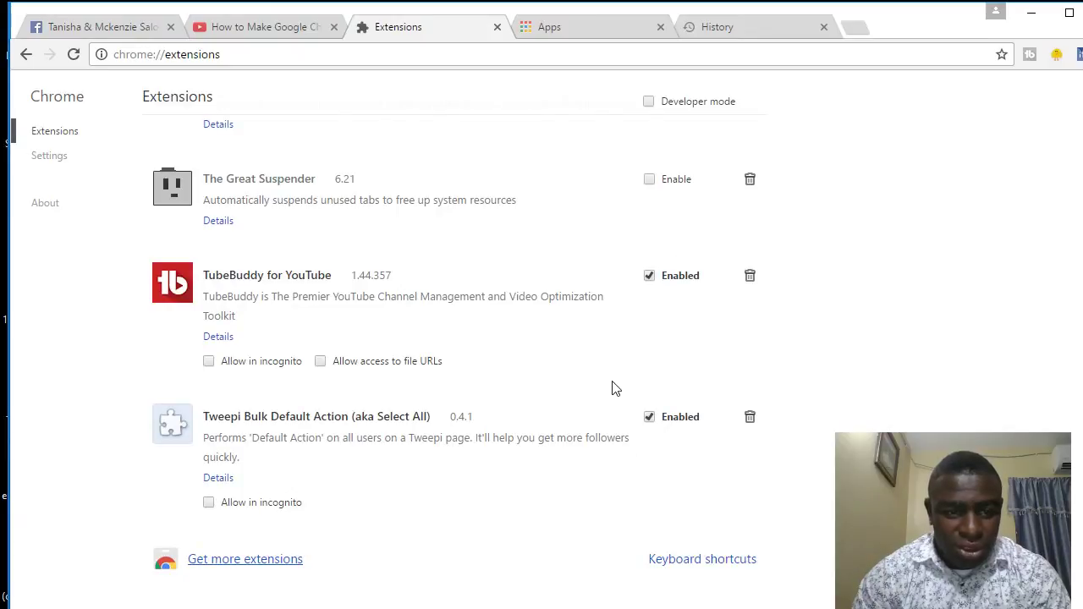
scroll(613, 385, "up", 8)
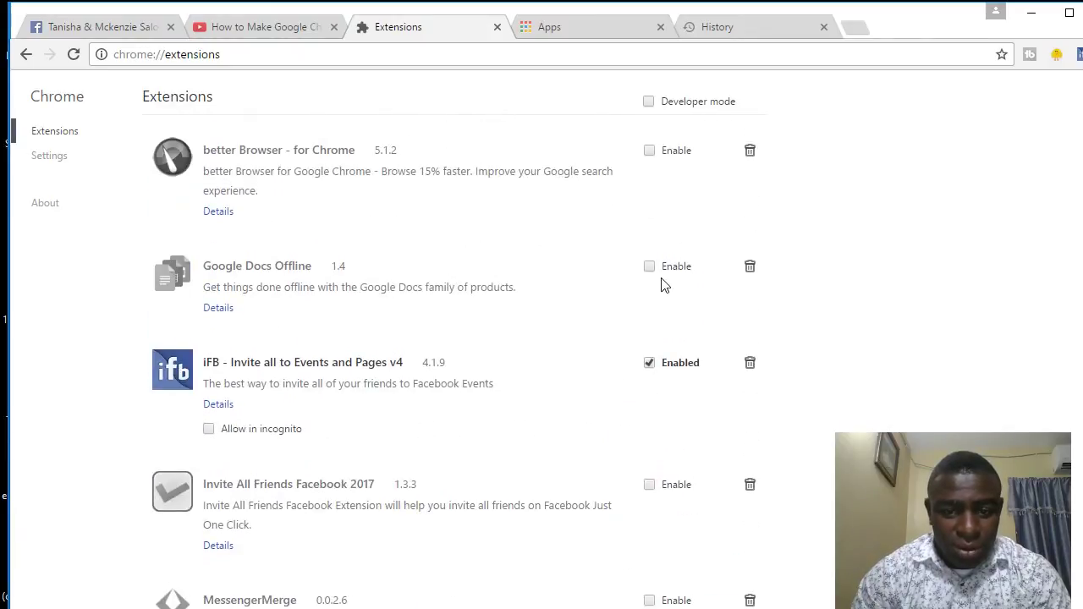